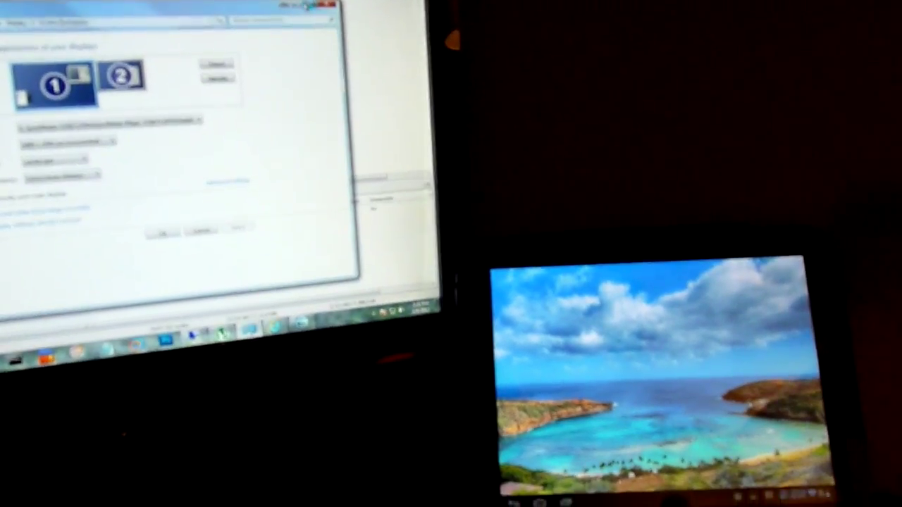
Step: Switch windows to bring the bungee-jump photo in Windows Photo Viewer forward
key("alt+Tab")
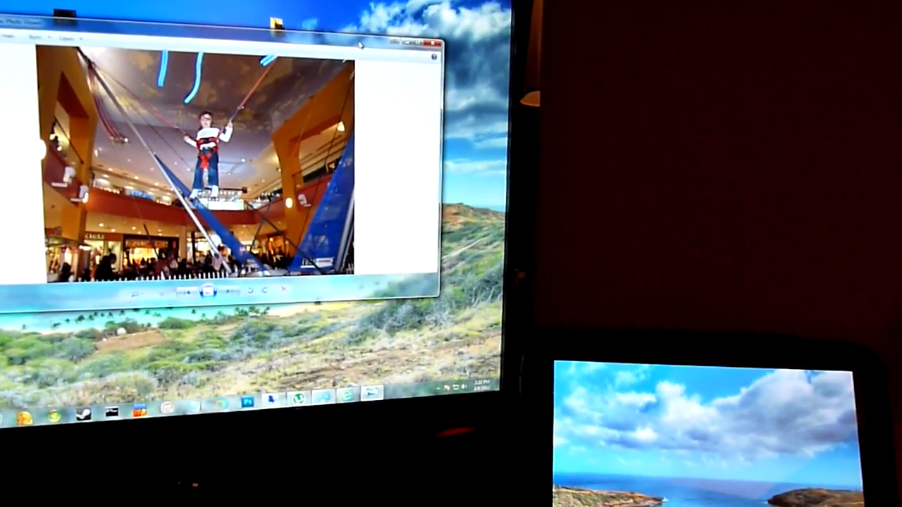
Step: Maximize the Windows Photo Viewer window showing the bungee-jump photo on the main monitor
left_click(446, 54)
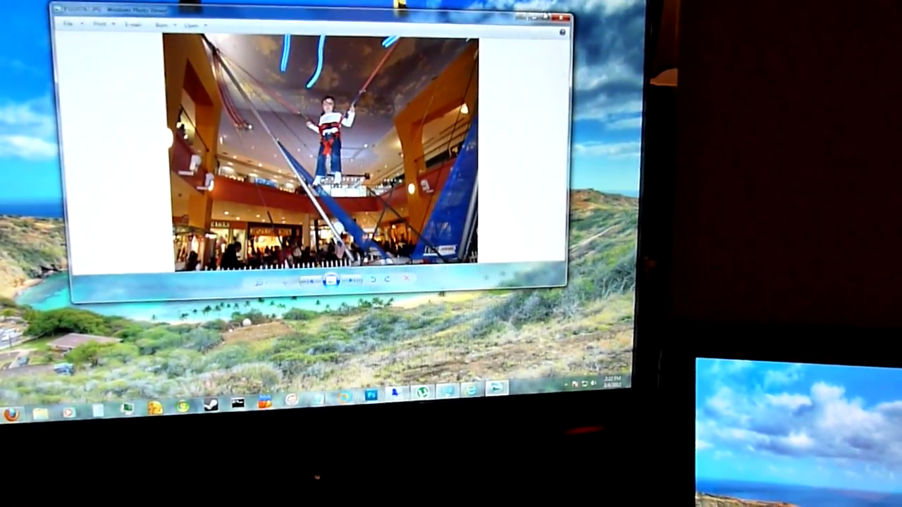
left_click(547, 18)
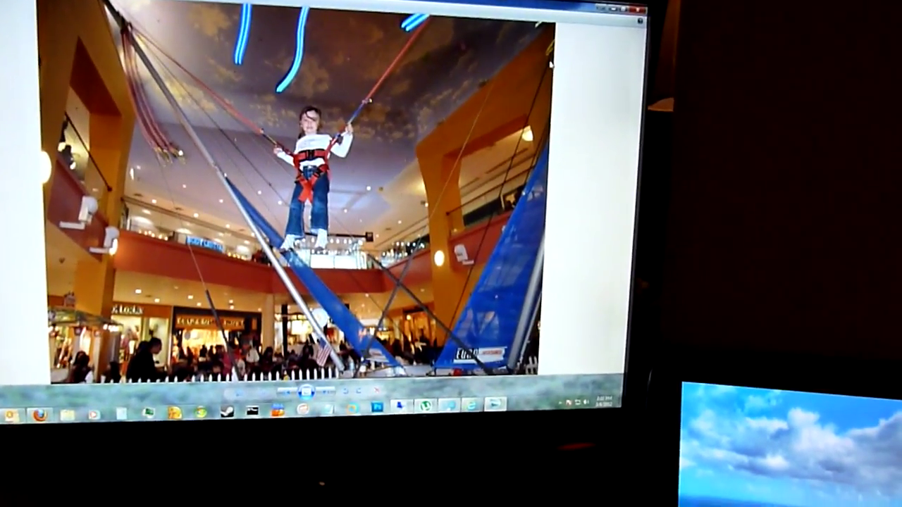